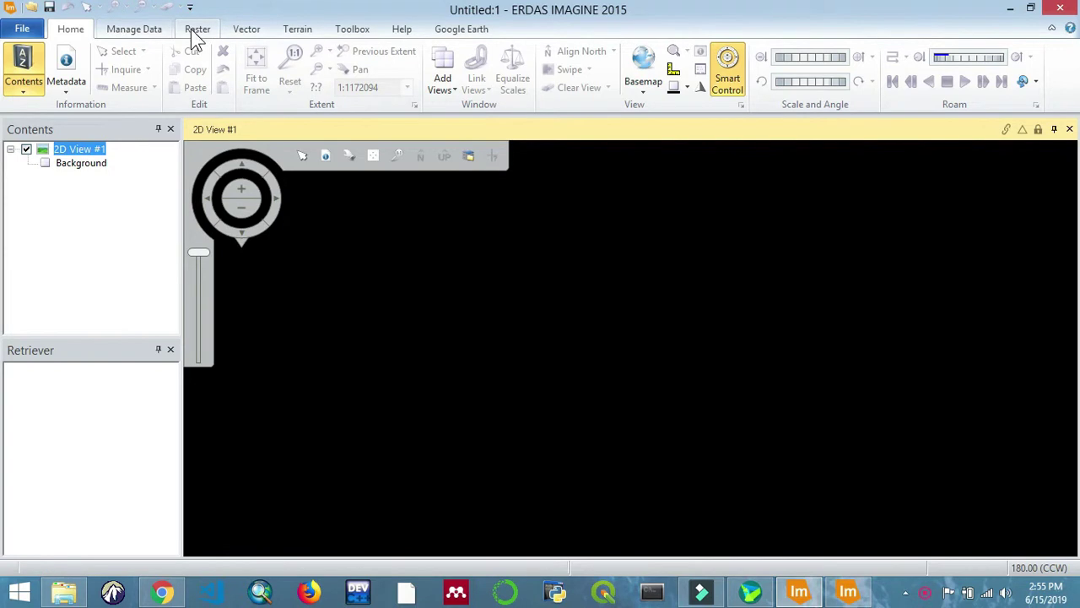
# Load astgtm2_s02e037_dem.img from output061 into 2D View #1 and fit it to the window.
pyautogui.rightClick(74, 153)
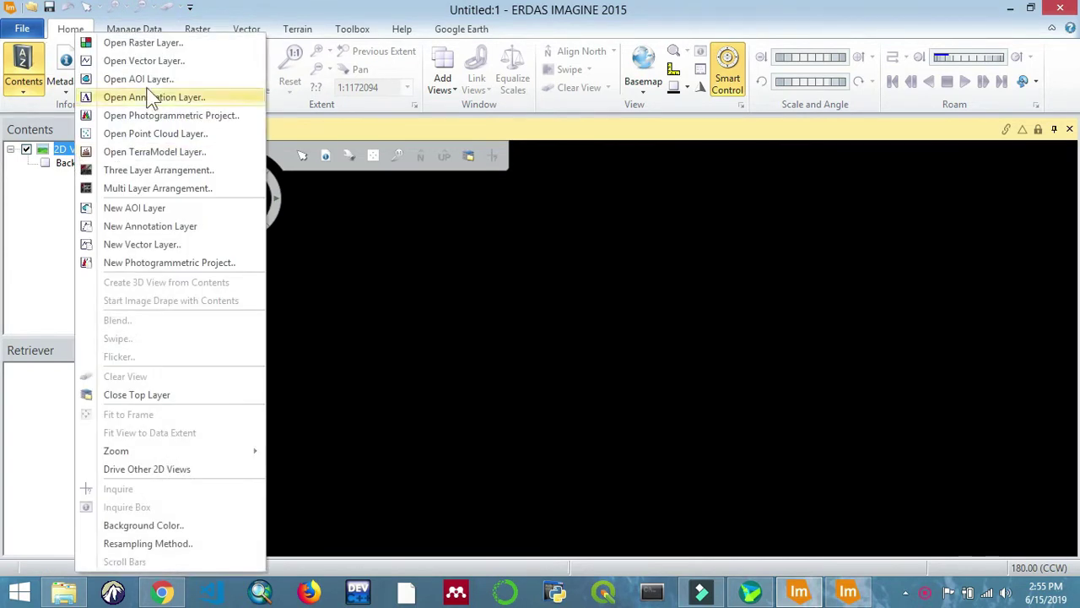
pyautogui.click(149, 41)
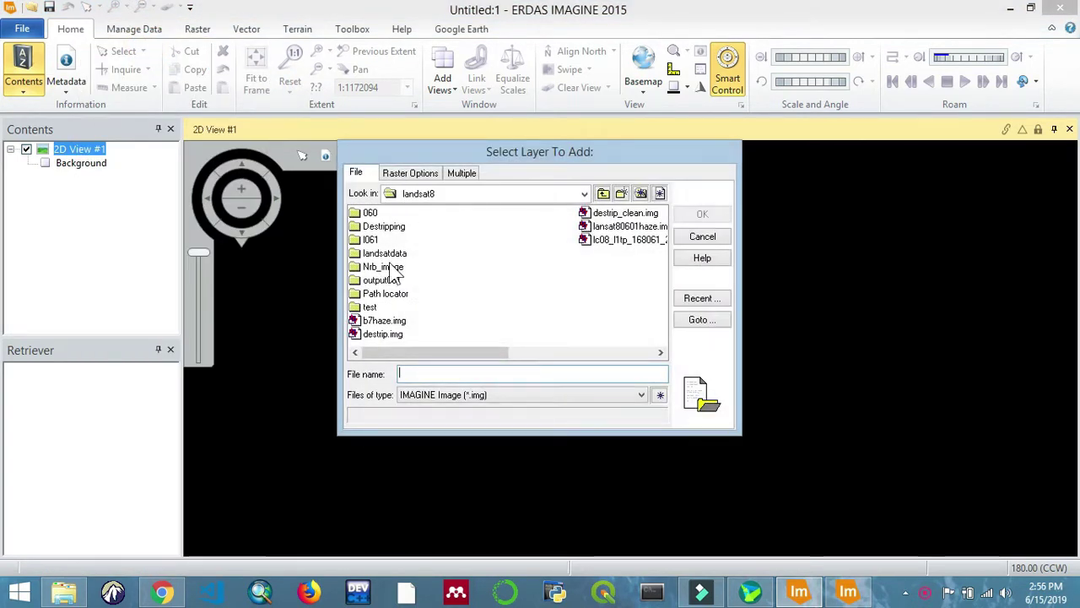
pyautogui.doubleClick(386, 281)
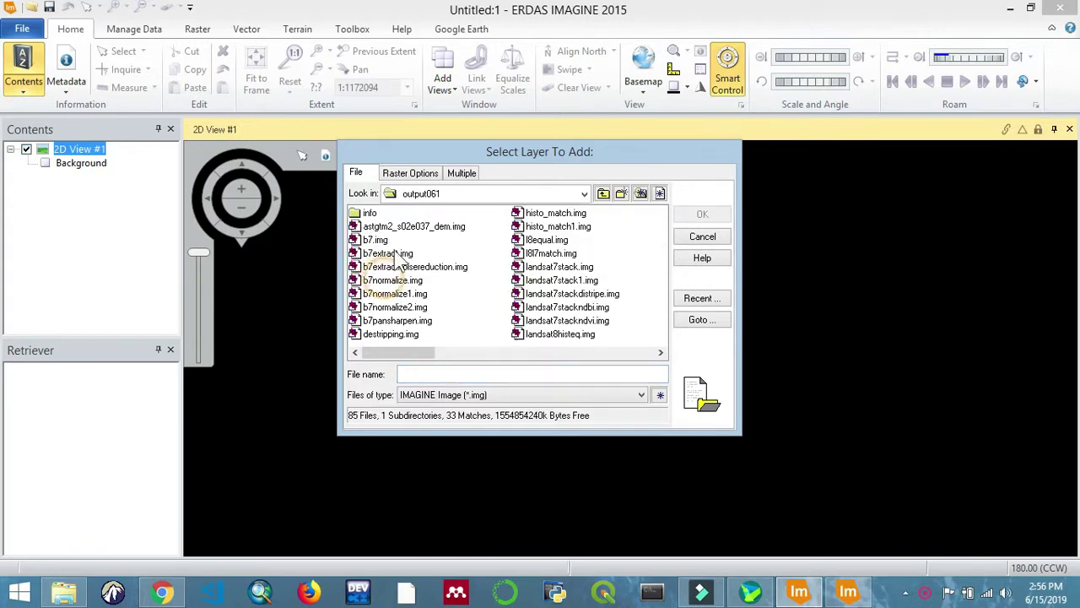
pyautogui.click(387, 228)
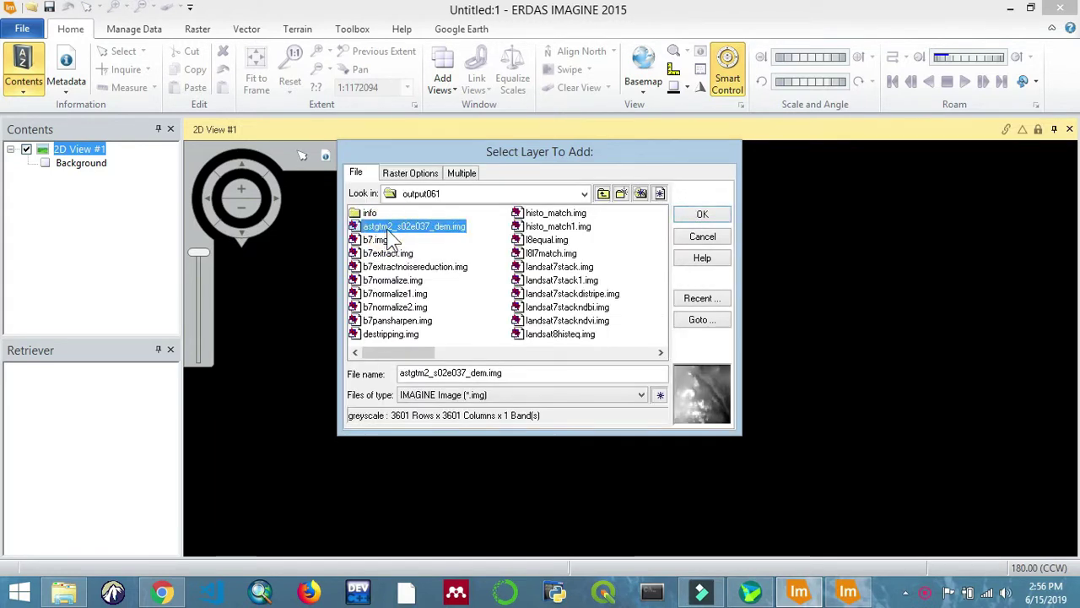
pyautogui.click(704, 214)
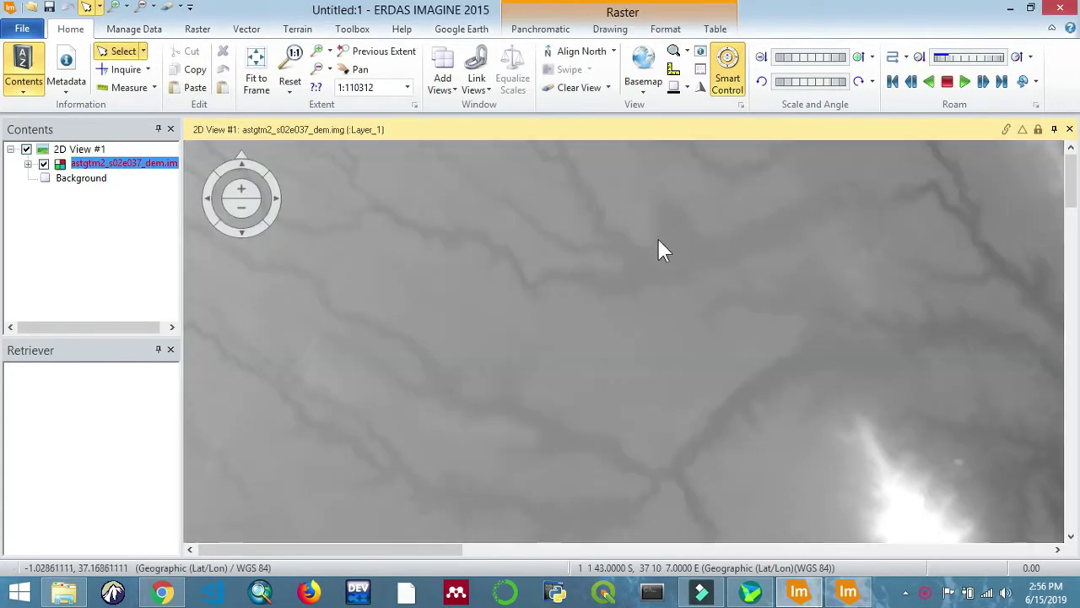
pyautogui.rightClick(99, 165)
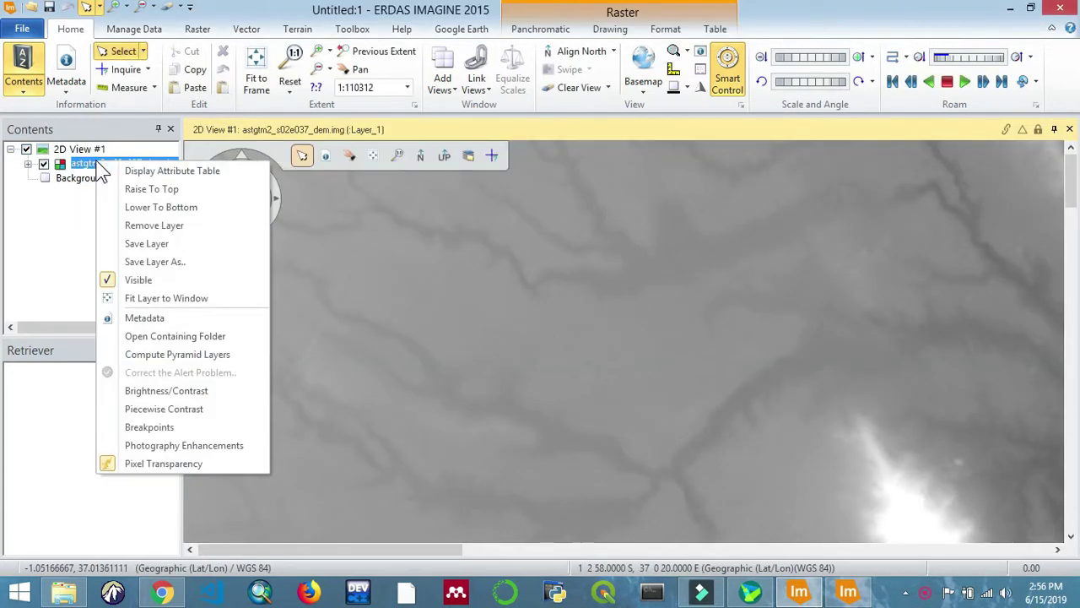
pyautogui.click(165, 298)
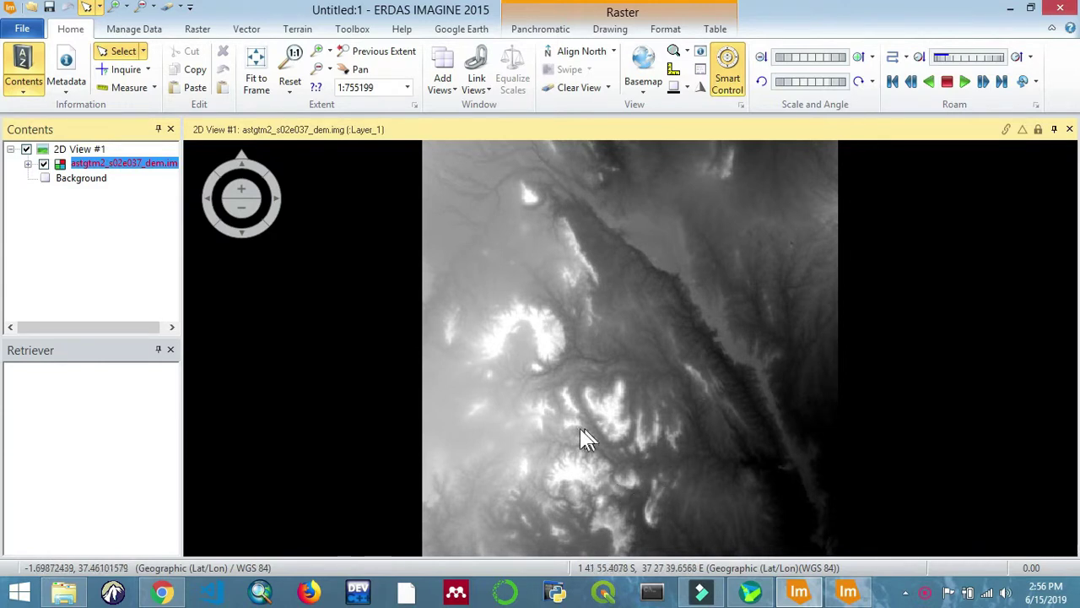
# Launch Raster > Radiometric > Topographic Normalize and dismiss all Lat/Lon warnings with OK to All.
pyautogui.click(197, 29)
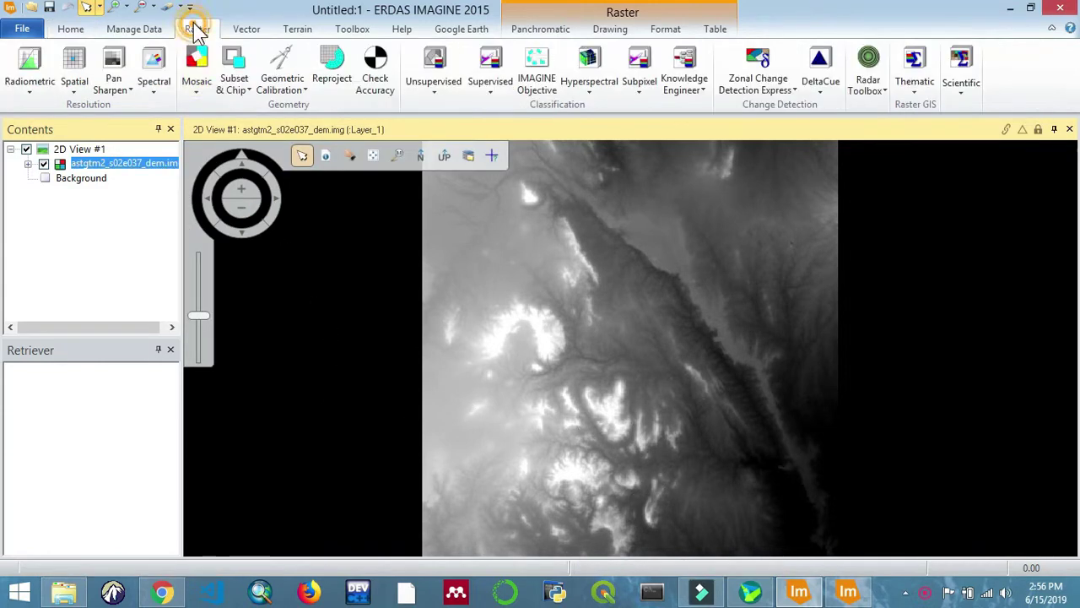
pyautogui.click(40, 90)
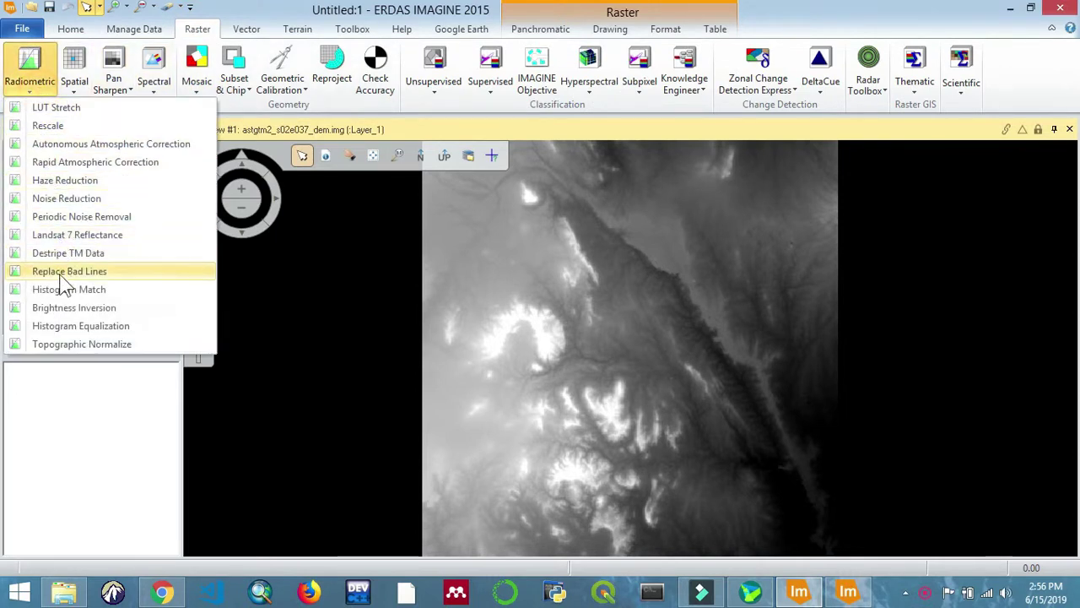
pyautogui.click(64, 341)
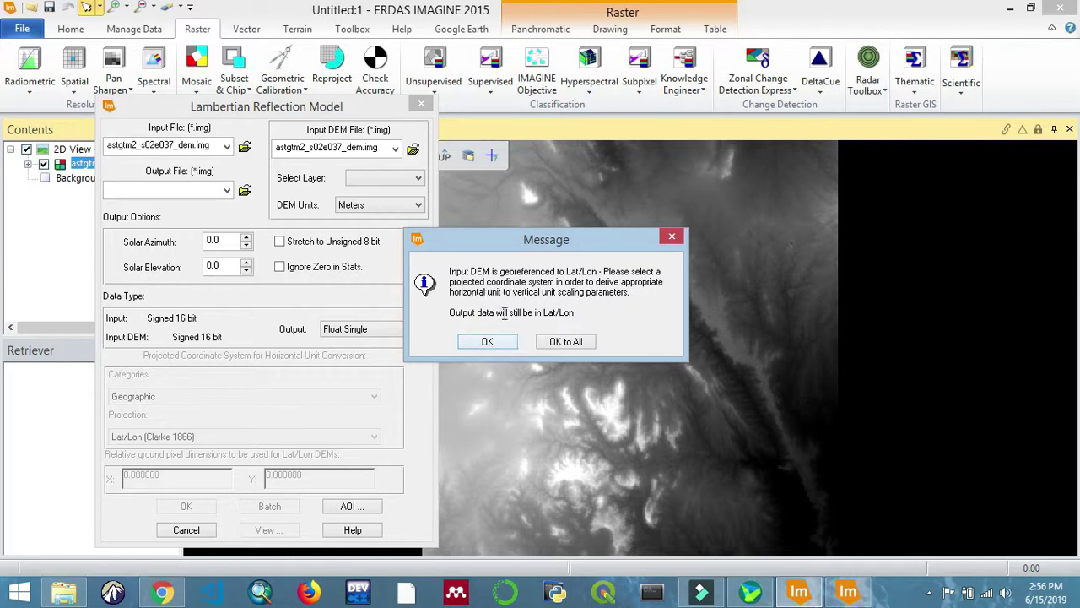
pyautogui.click(561, 341)
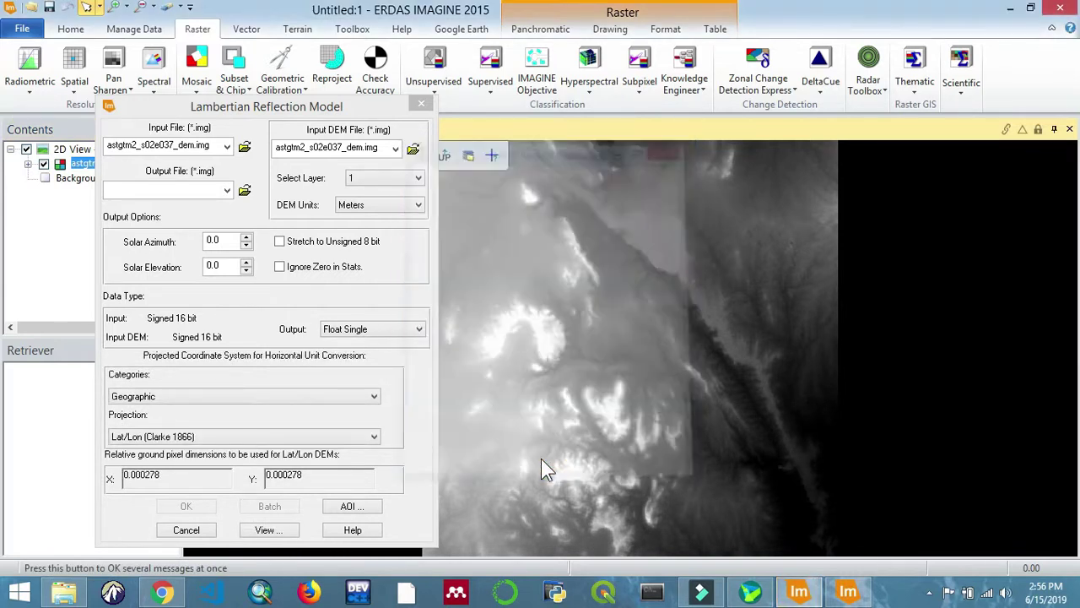
pyautogui.click(533, 459)
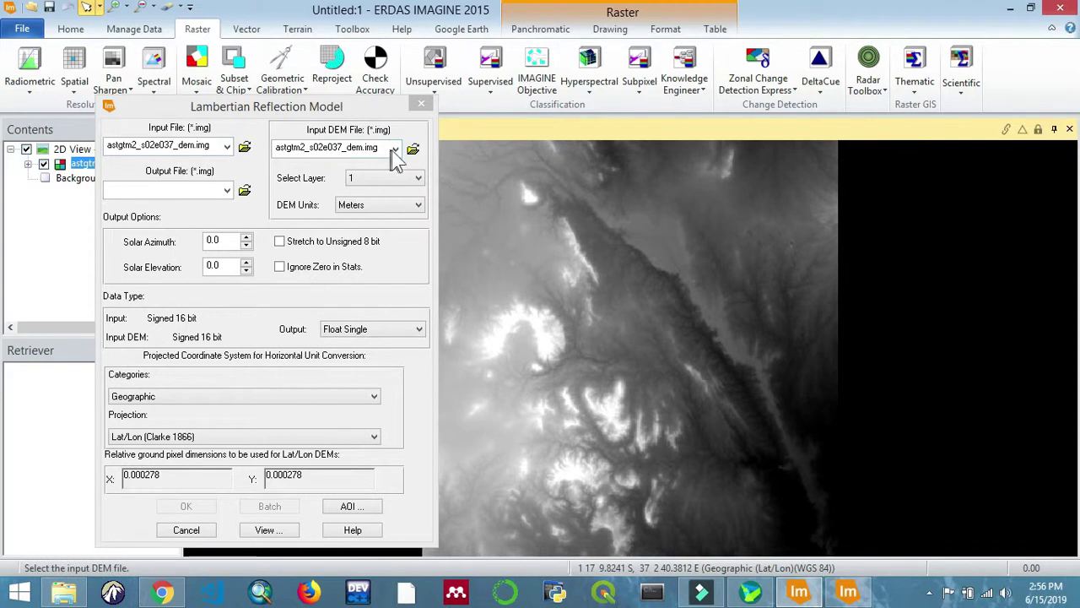
# Enter ast_normaalize.img in the output061 folder as the Lambertian Reflection Model's output file.
pyautogui.click(246, 189)
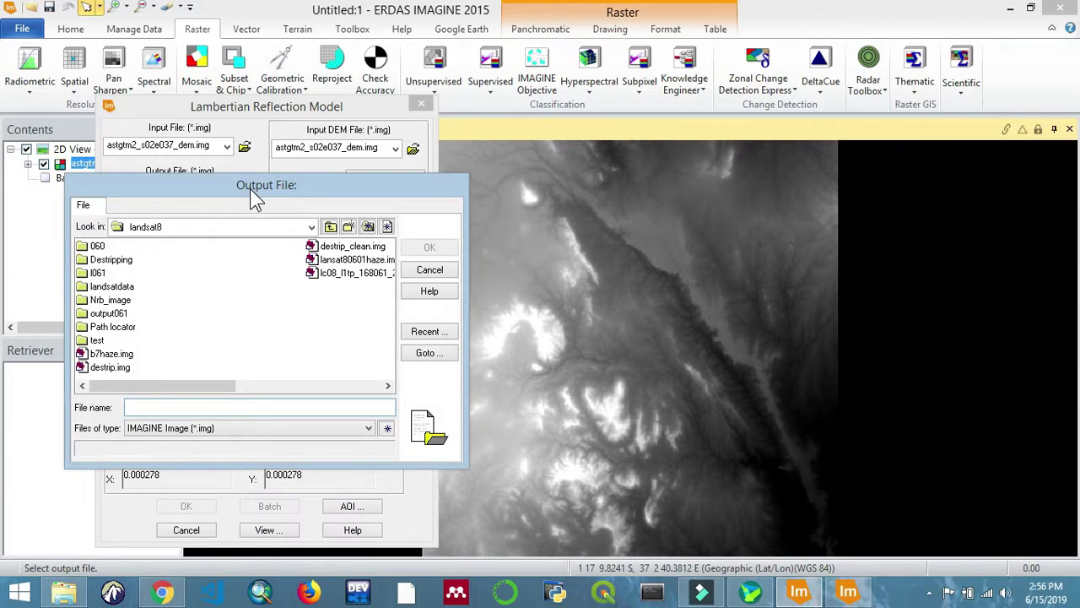
pyautogui.click(108, 314)
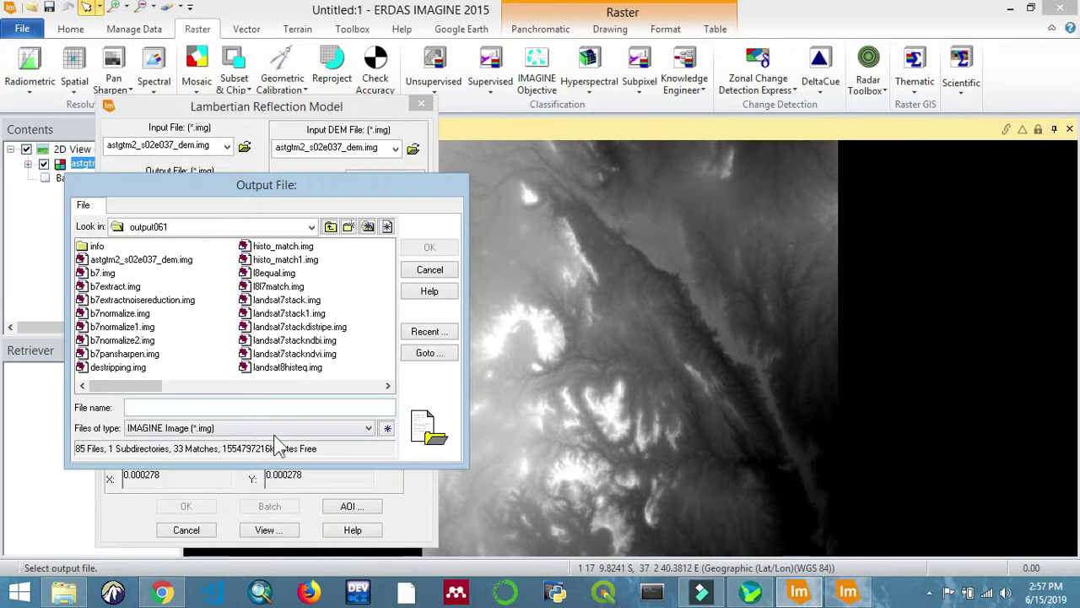
pyautogui.click(315, 405)
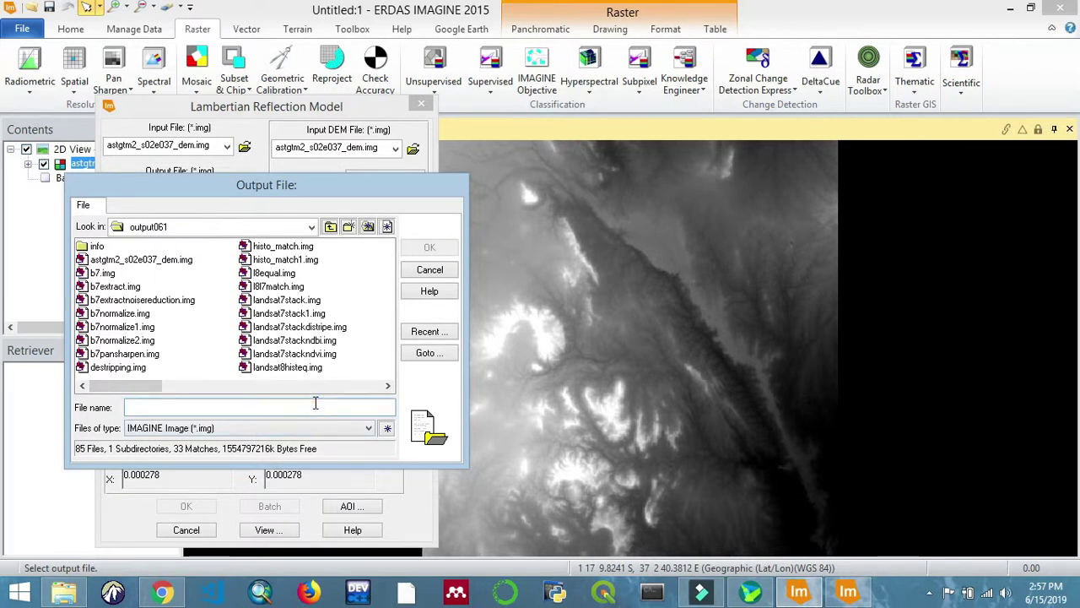
pyautogui.write('ast_normaalize')
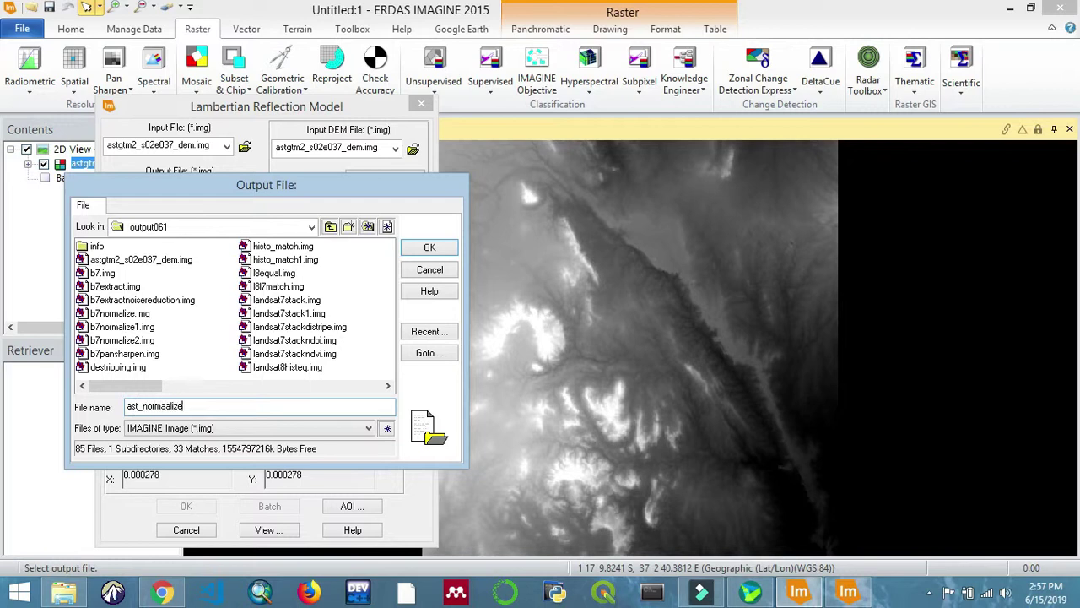
pyautogui.click(137, 386)
pyautogui.moveTo(153, 387); pyautogui.dragTo(122, 392)
pyautogui.click(432, 249)
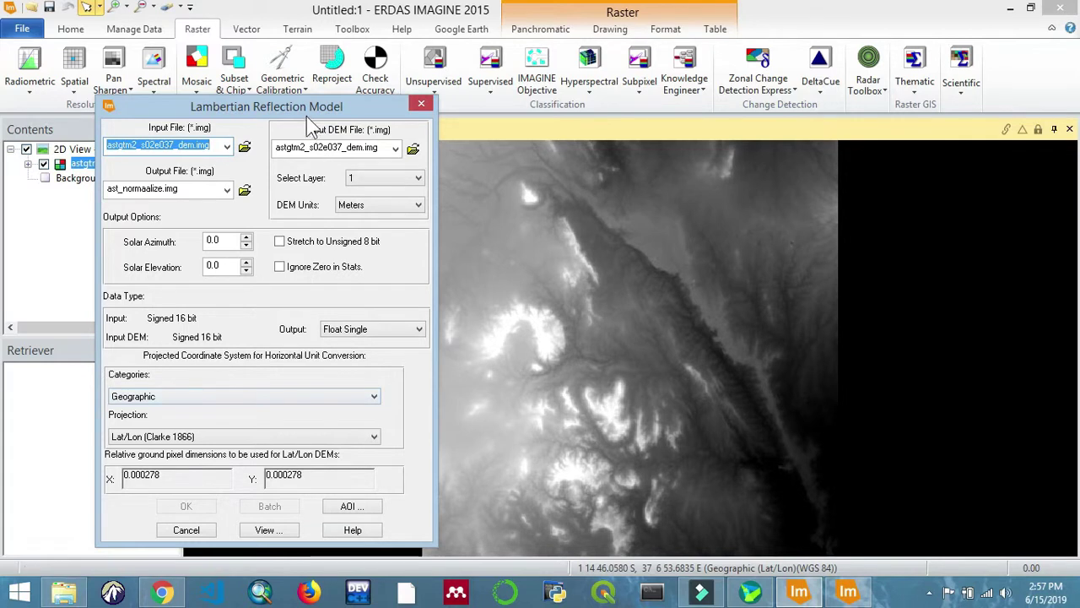
# Set unit conversion Categories to UTM WGS 84 South and Projection to UTM Zone 1 (180W - 174W).
pyautogui.moveTo(333, 108); pyautogui.dragTo(569, 55)
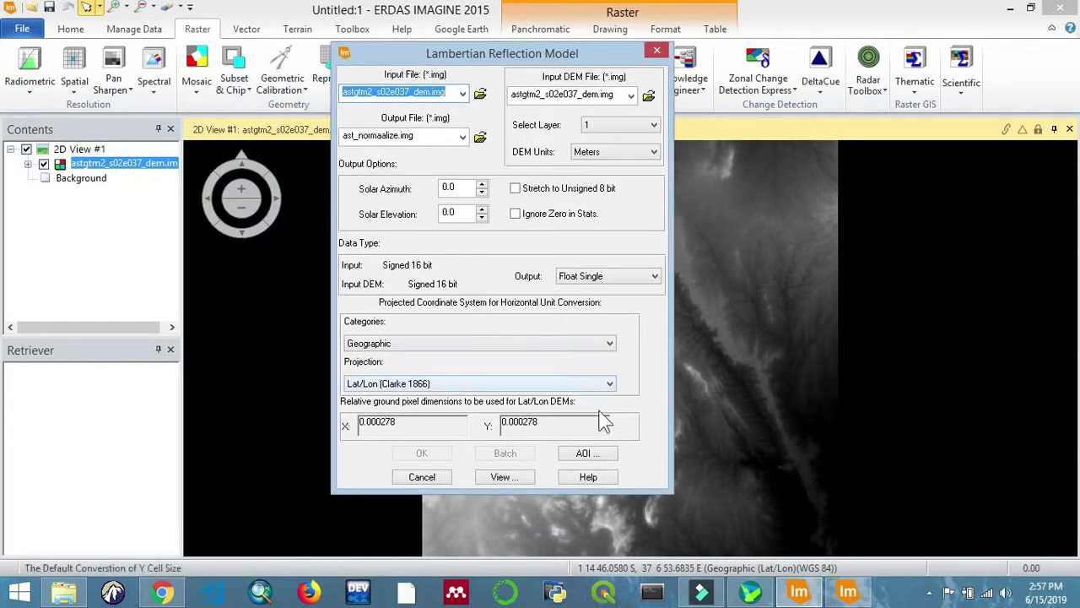
pyautogui.click(588, 344)
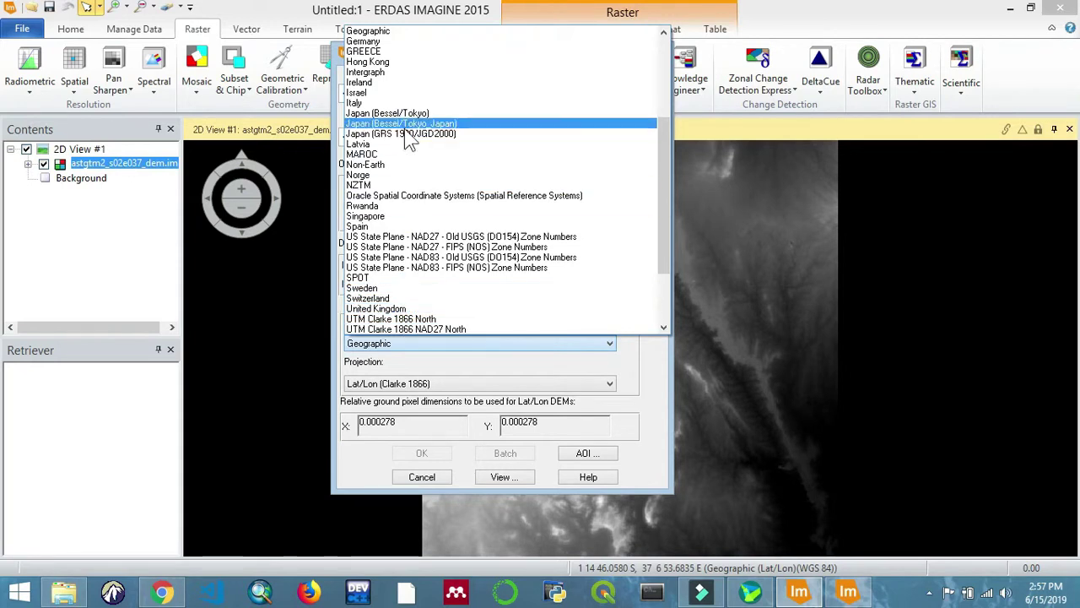
pyautogui.scroll(-3, 407, 252)
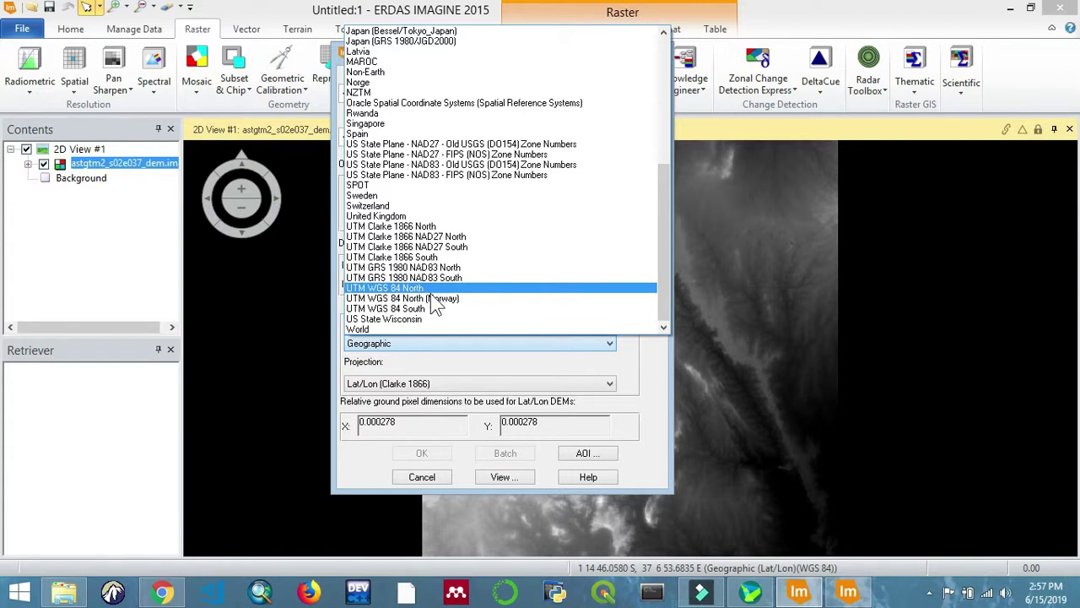
pyautogui.click(438, 326)
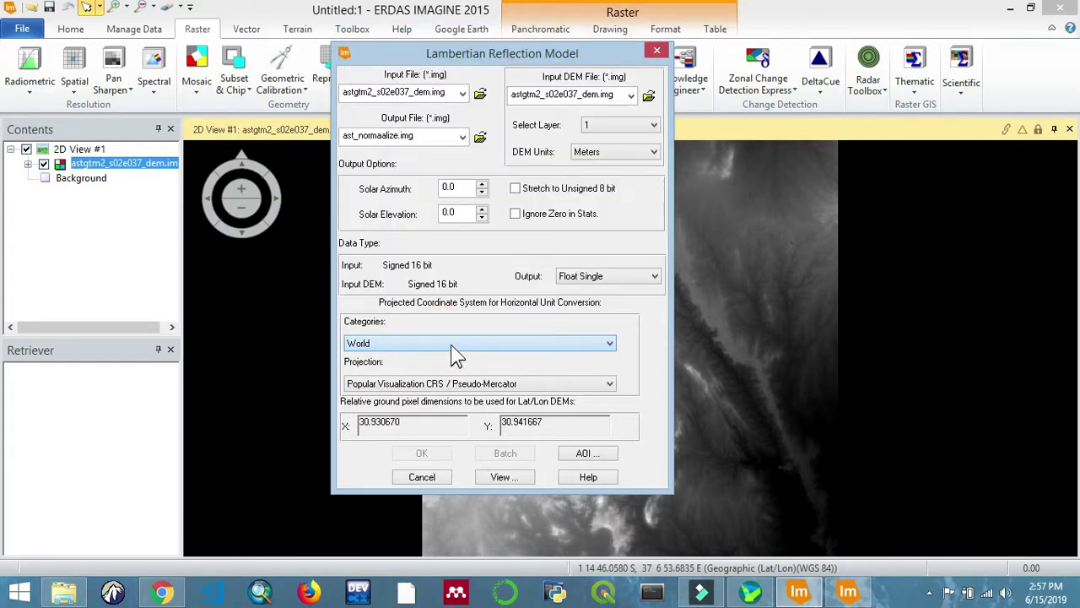
pyautogui.click(446, 383)
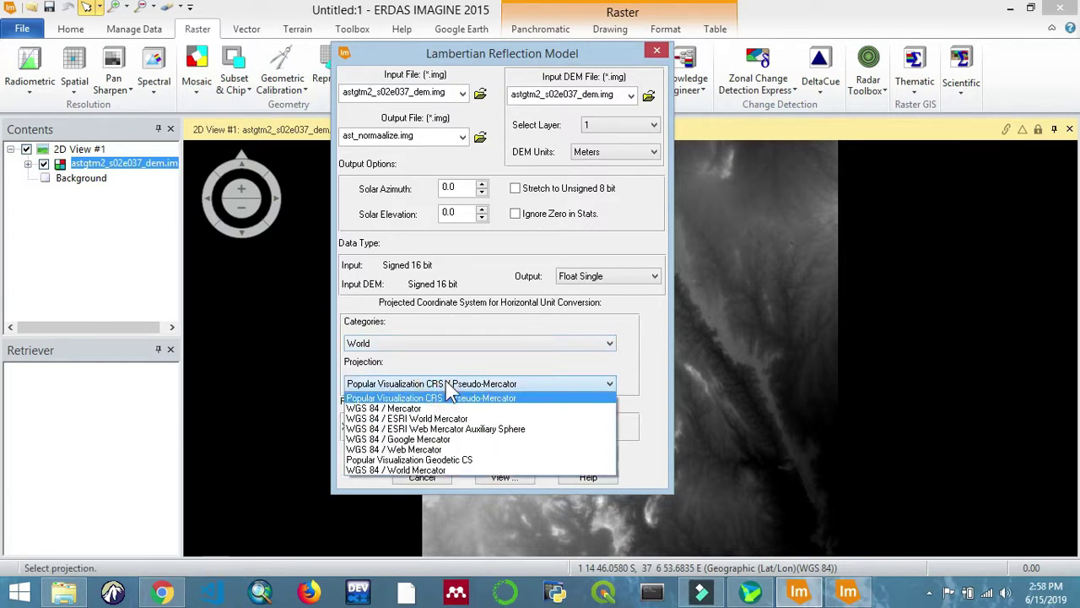
pyautogui.click(453, 361)
pyautogui.click(454, 342)
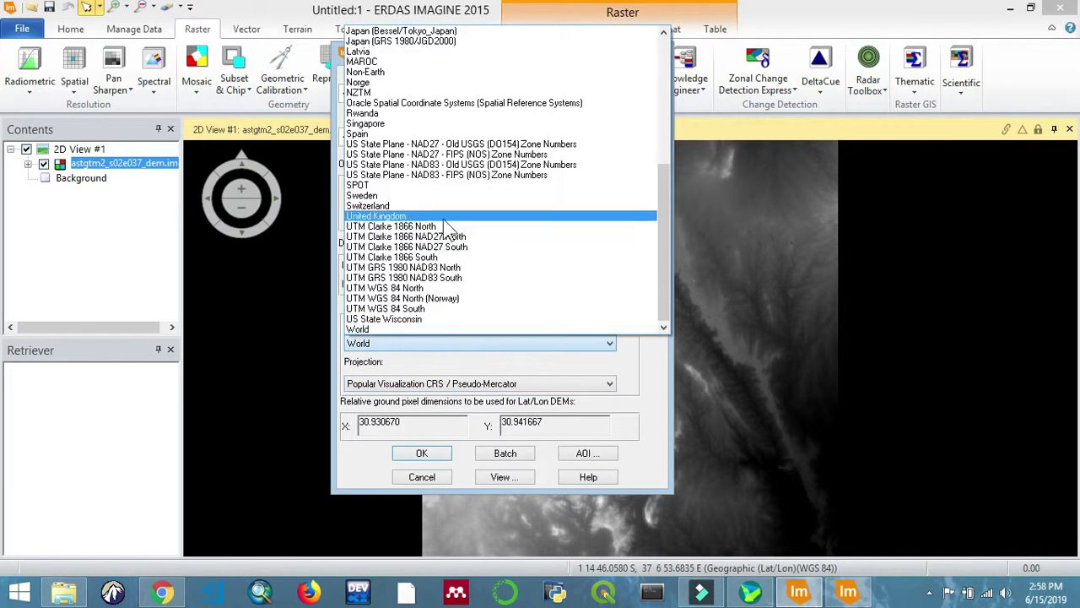
pyautogui.click(438, 308)
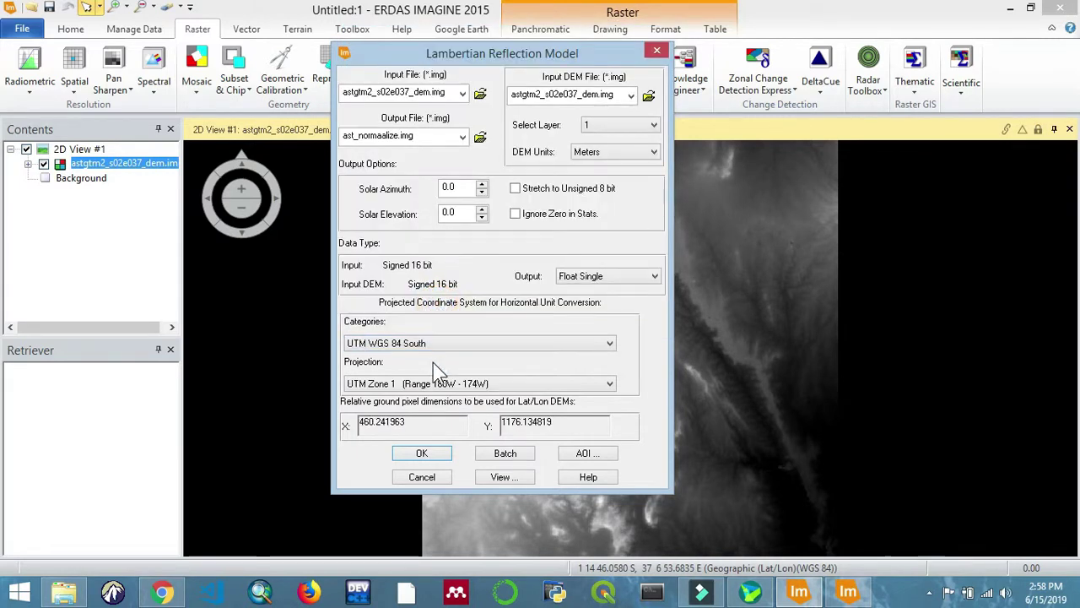
pyautogui.click(493, 389)
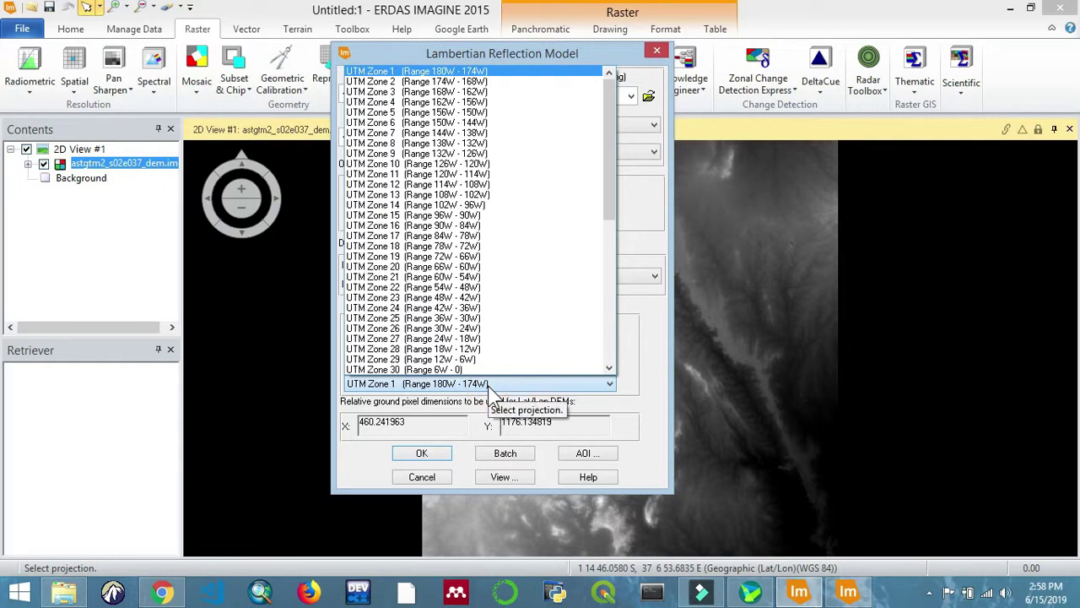
pyautogui.click(489, 384)
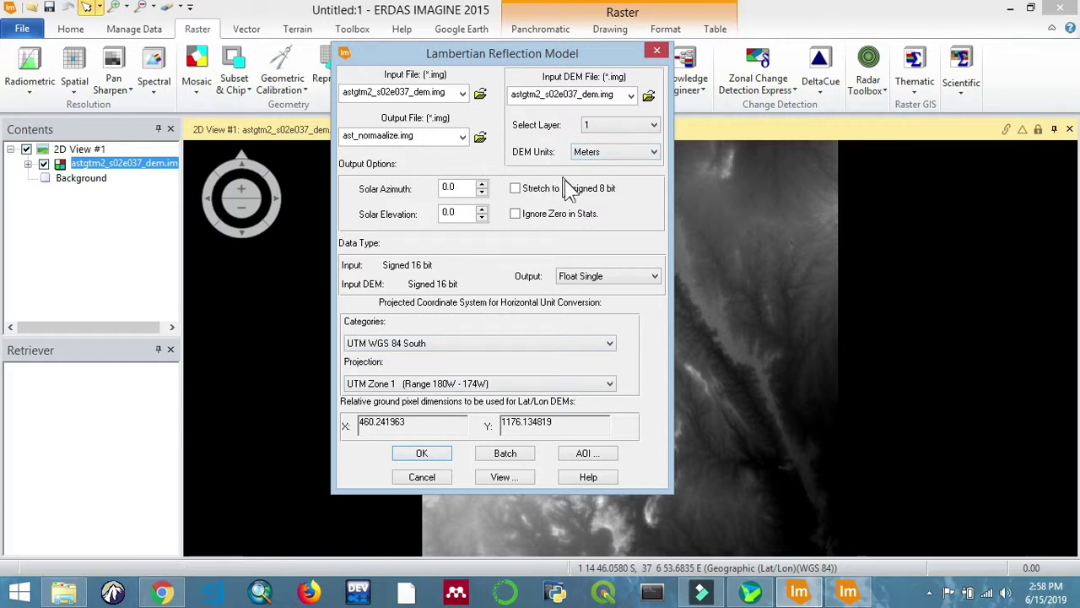
# Run the Lambertian normalization and close the Process List once it reaches 100%.
pyautogui.click(422, 454)
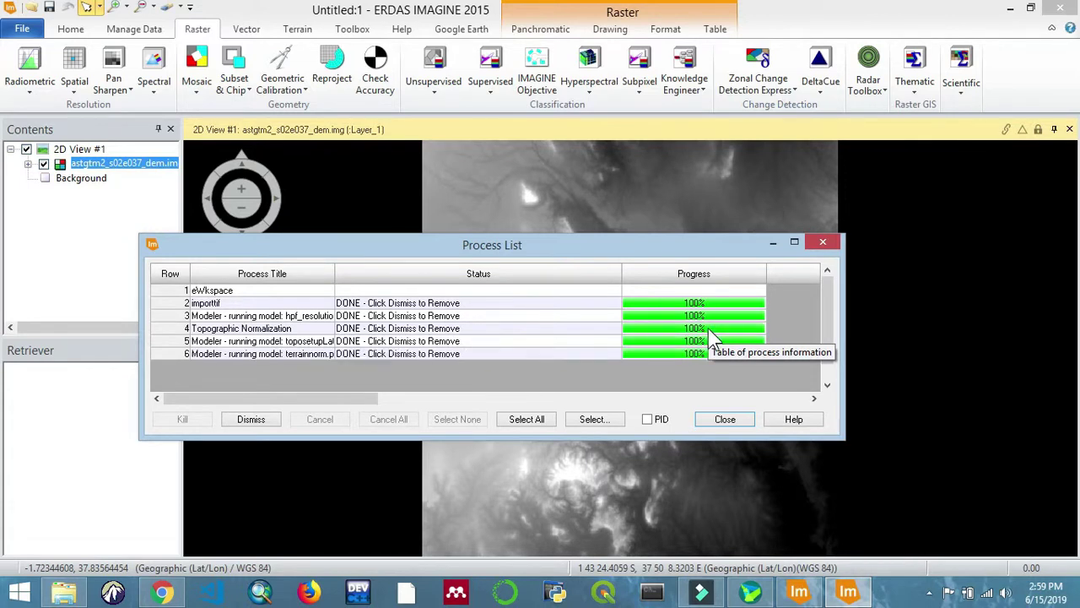
pyautogui.click(729, 421)
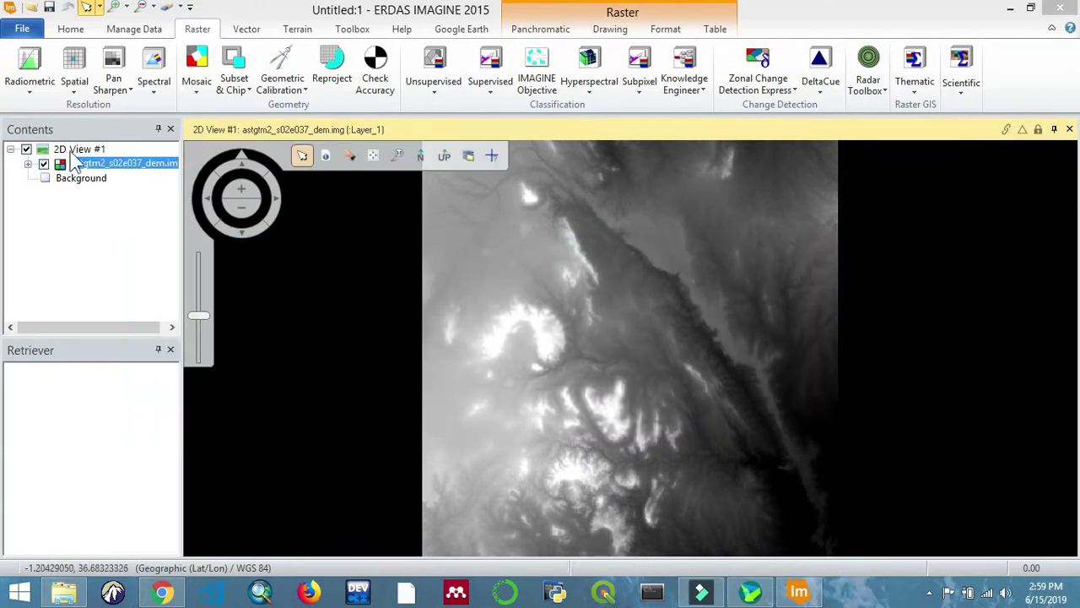
# Create a new 2D View #2 via Home > Add Views.
pyautogui.rightClick(74, 150)
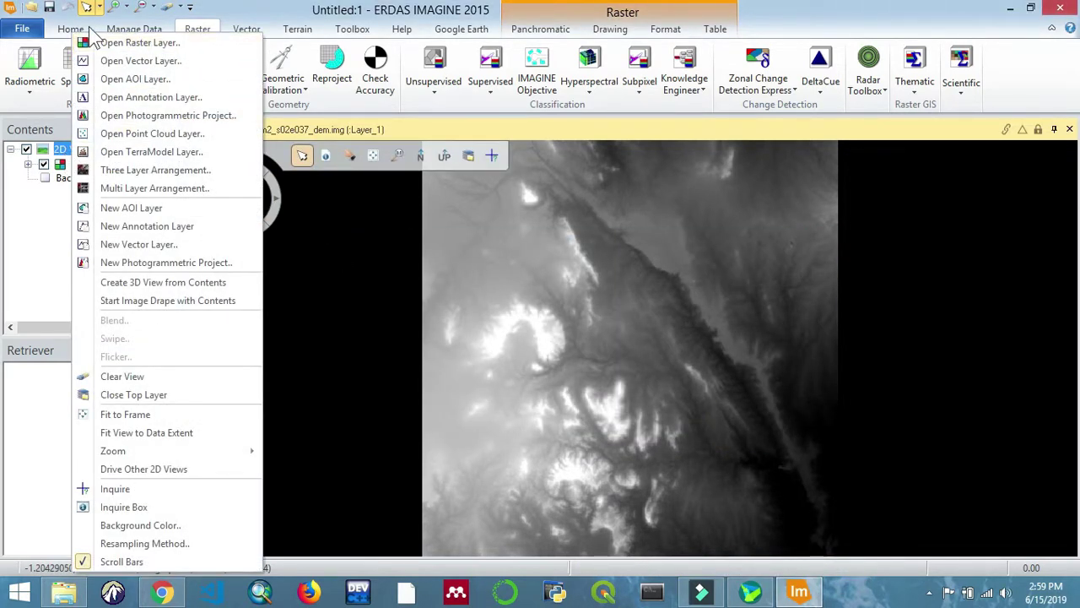
pyautogui.click(65, 28)
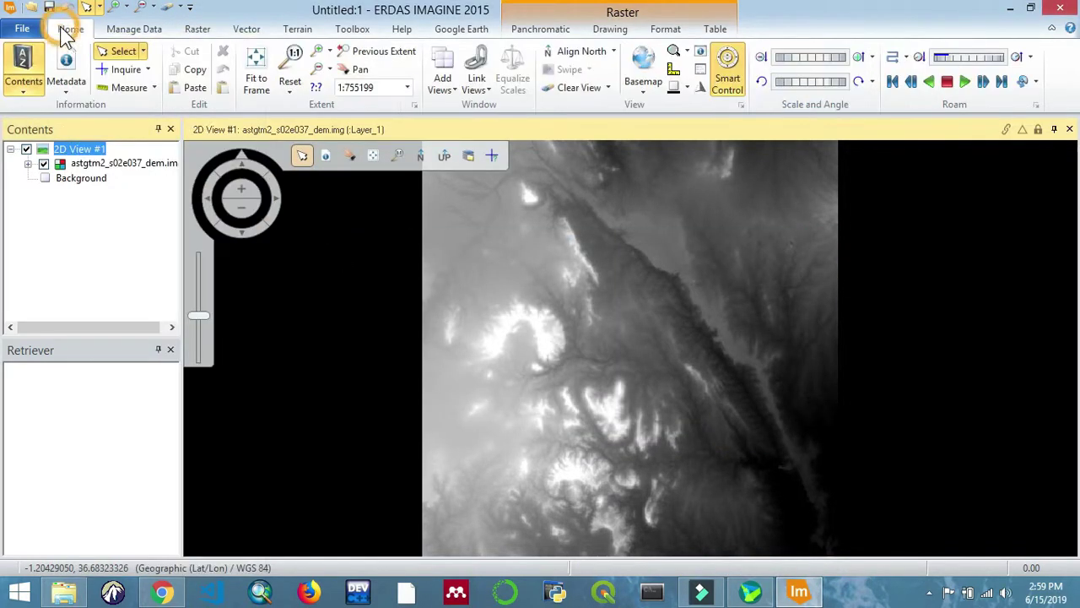
pyautogui.click(446, 88)
pyautogui.click(472, 126)
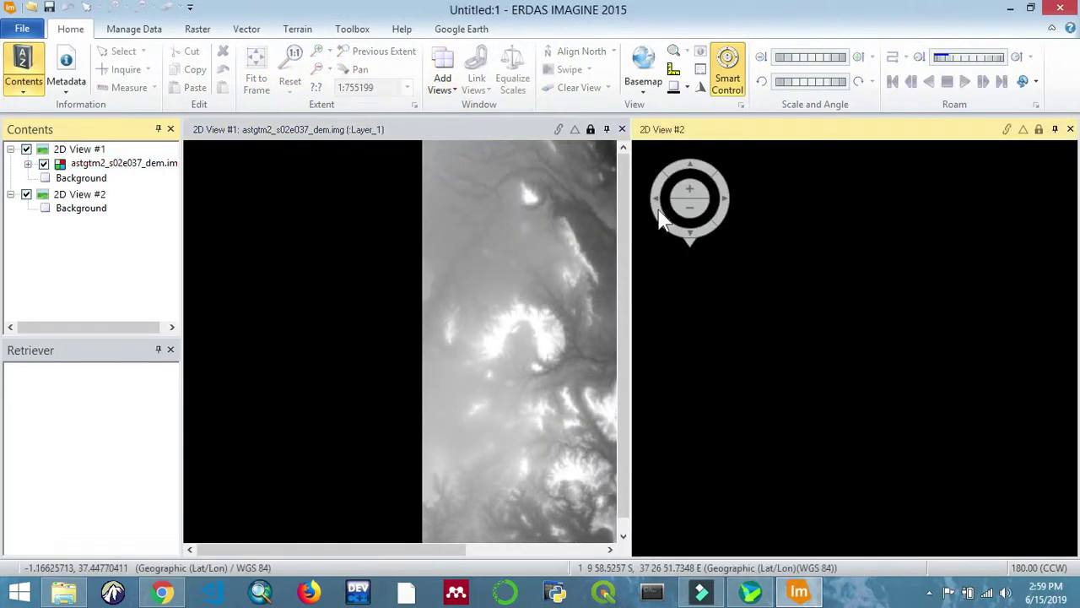
# Open ast_normaalize.img from output061 as a raster layer in 2D View #2.
pyautogui.rightClick(79, 196)
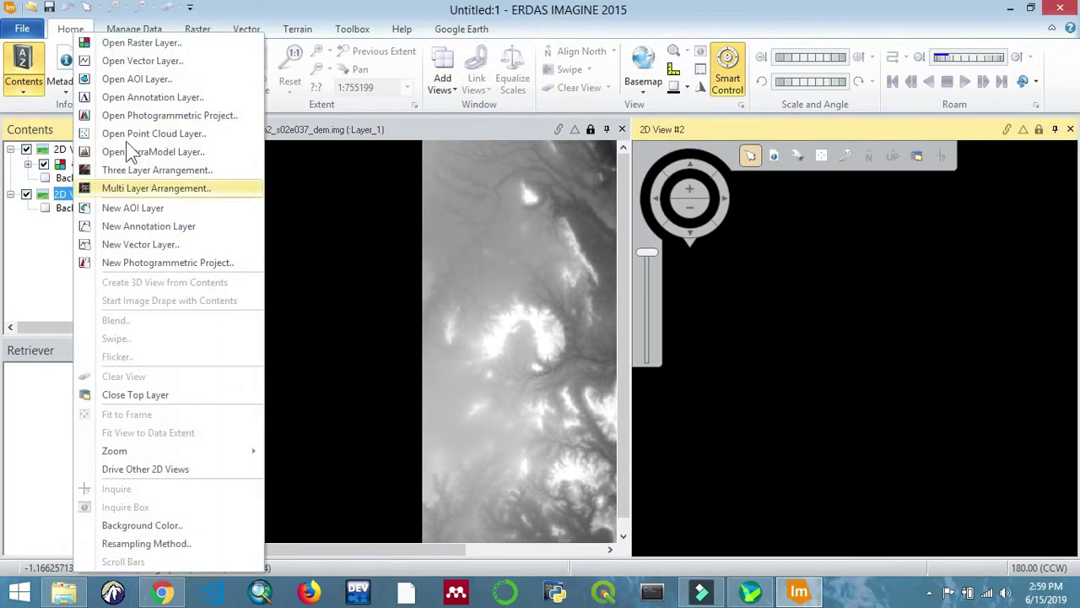
pyautogui.click(175, 42)
pyautogui.doubleClick(382, 281)
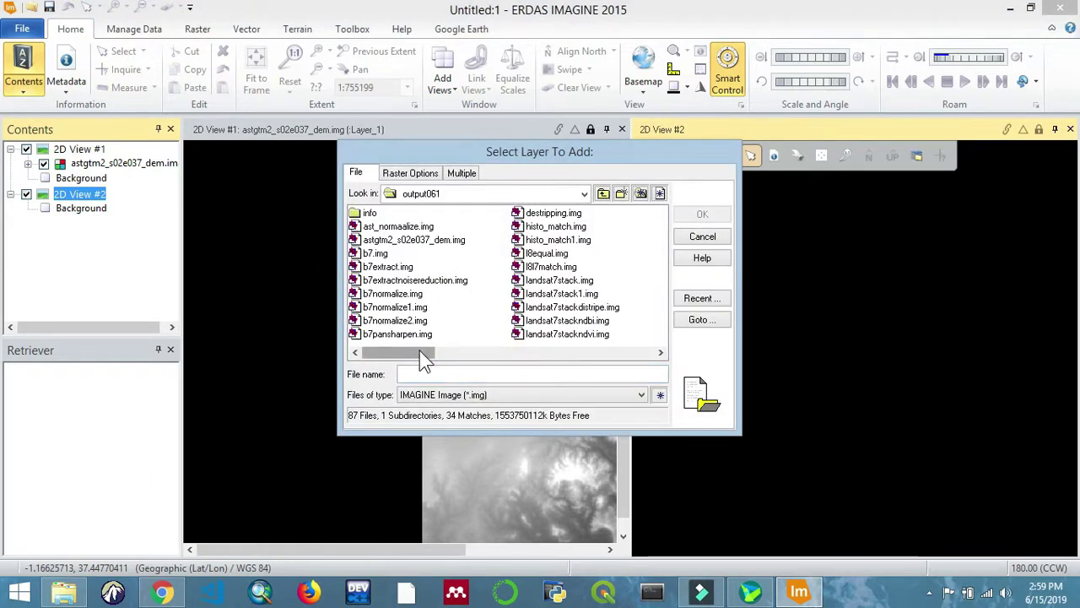
pyautogui.click(433, 240)
pyautogui.click(405, 226)
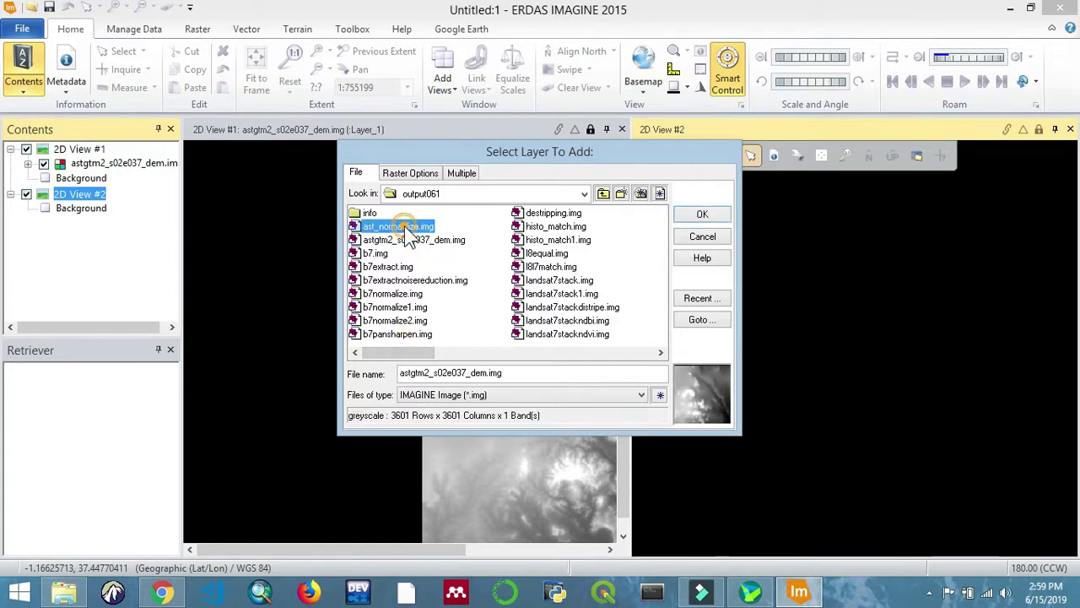
pyautogui.click(696, 215)
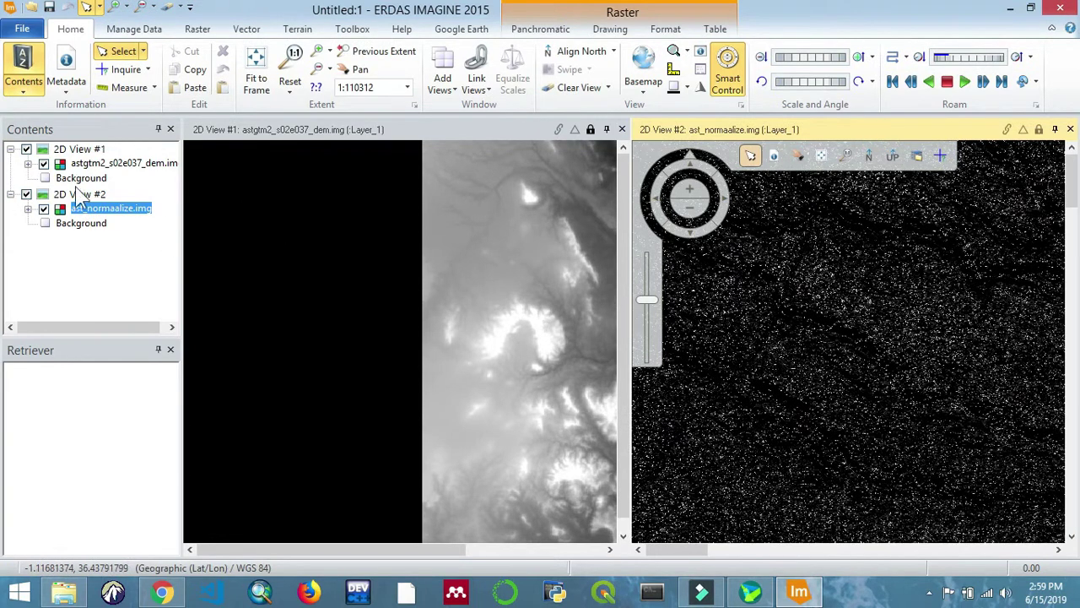
# Apply Fit Layer to Window to both ast_normaalize.img and astgtm2_s02e037_dem.img.
pyautogui.rightClick(90, 211)
pyautogui.click(154, 346)
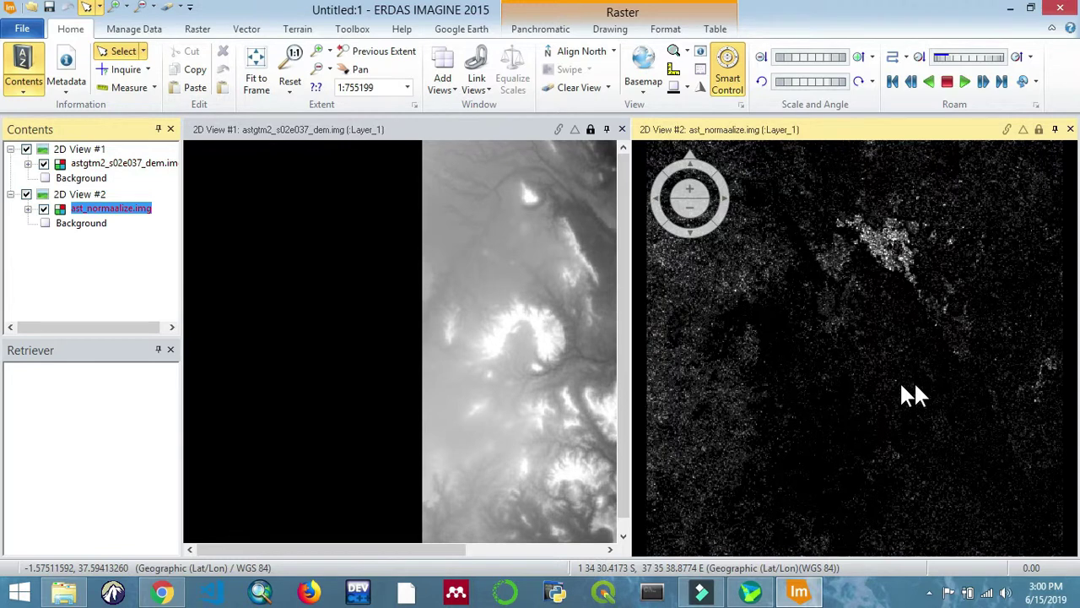
pyautogui.click(123, 166)
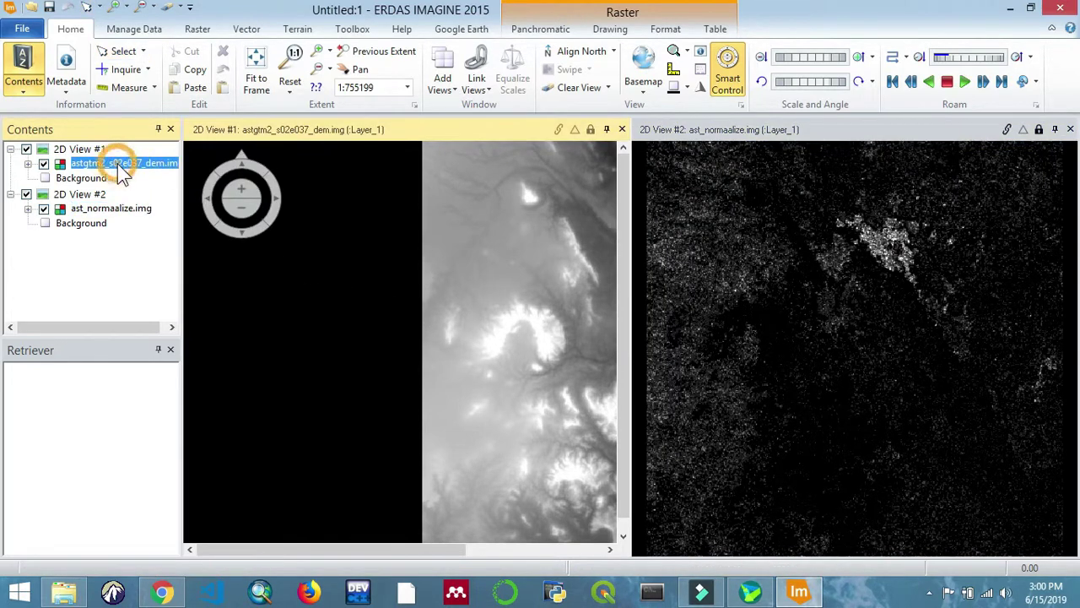
pyautogui.rightClick(122, 167)
pyautogui.click(190, 301)
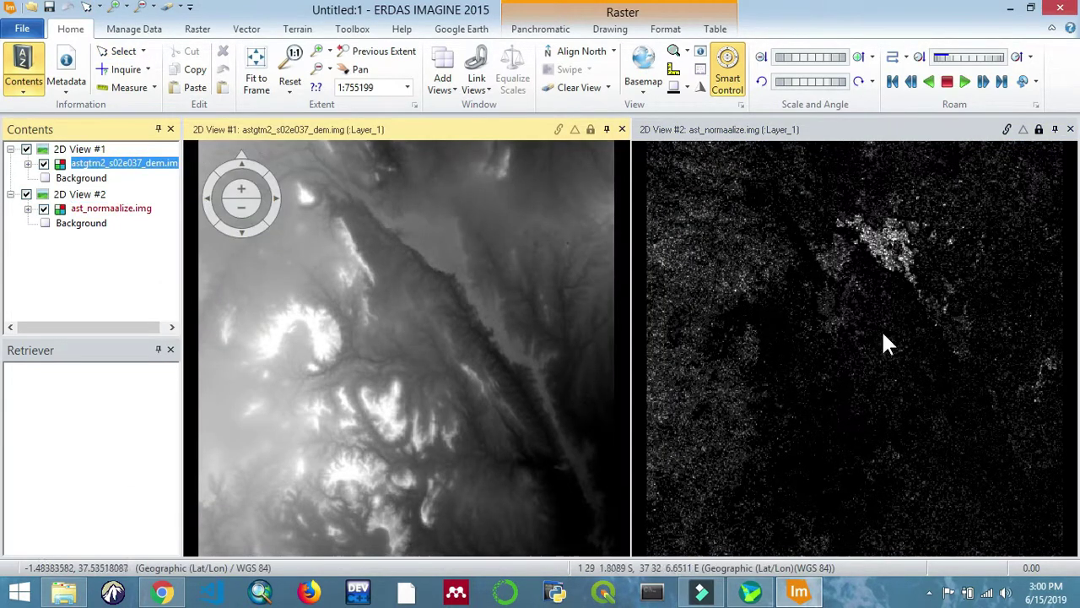